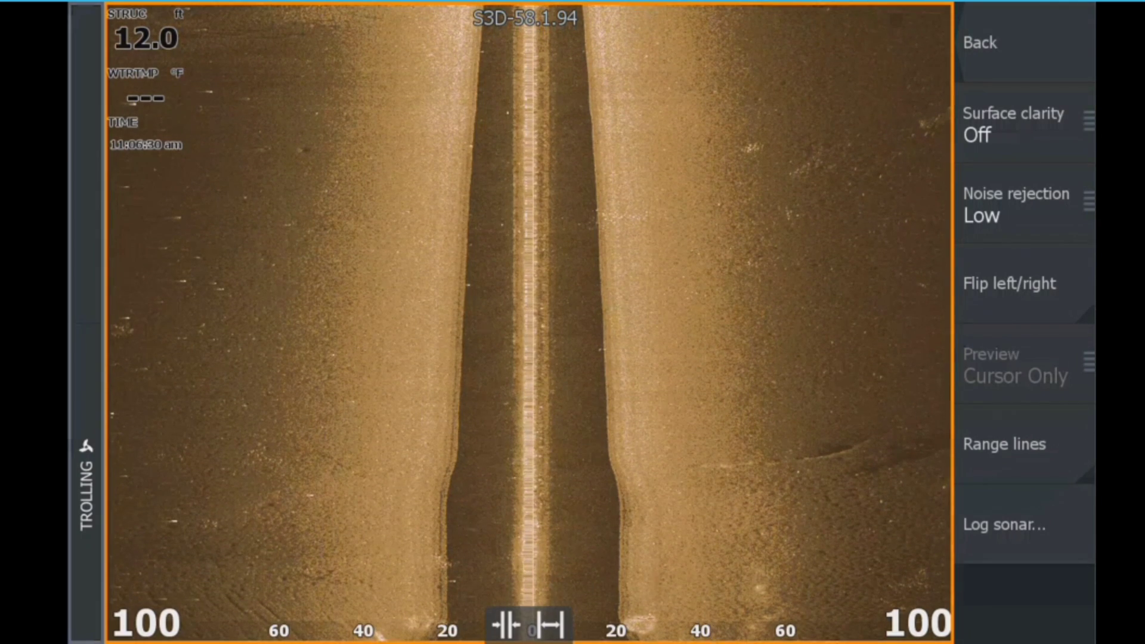
Step: Open the sonar logging settings from the structure view's advanced options and name the log file BOULDER
left_click(1025, 42)
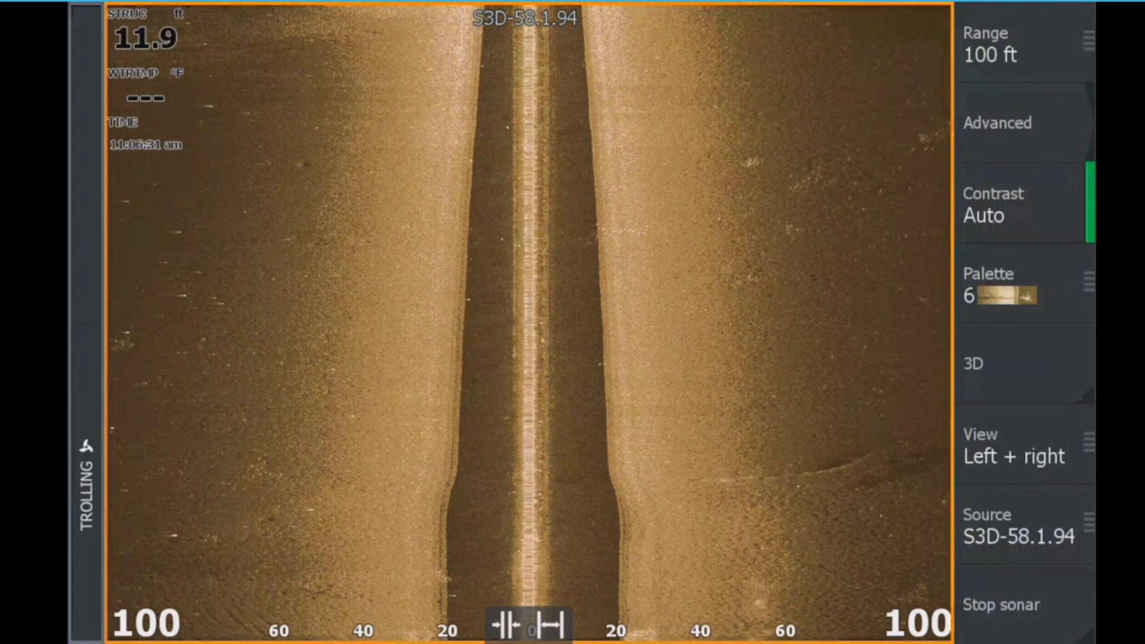
left_click(1025, 122)
left_click(1006, 525)
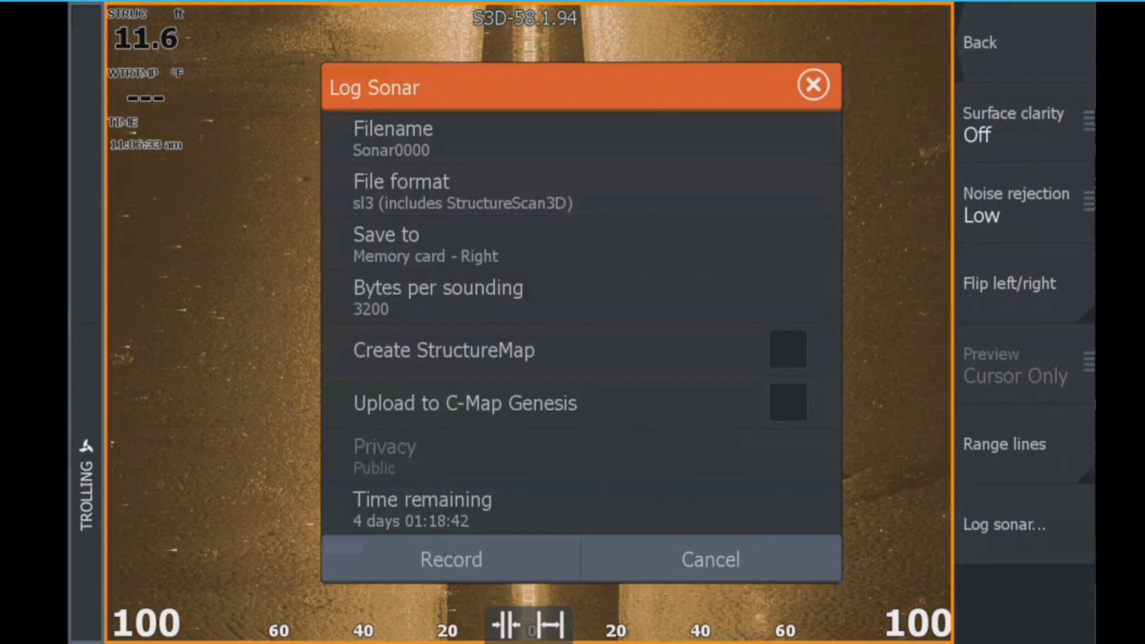
left_click(581, 139)
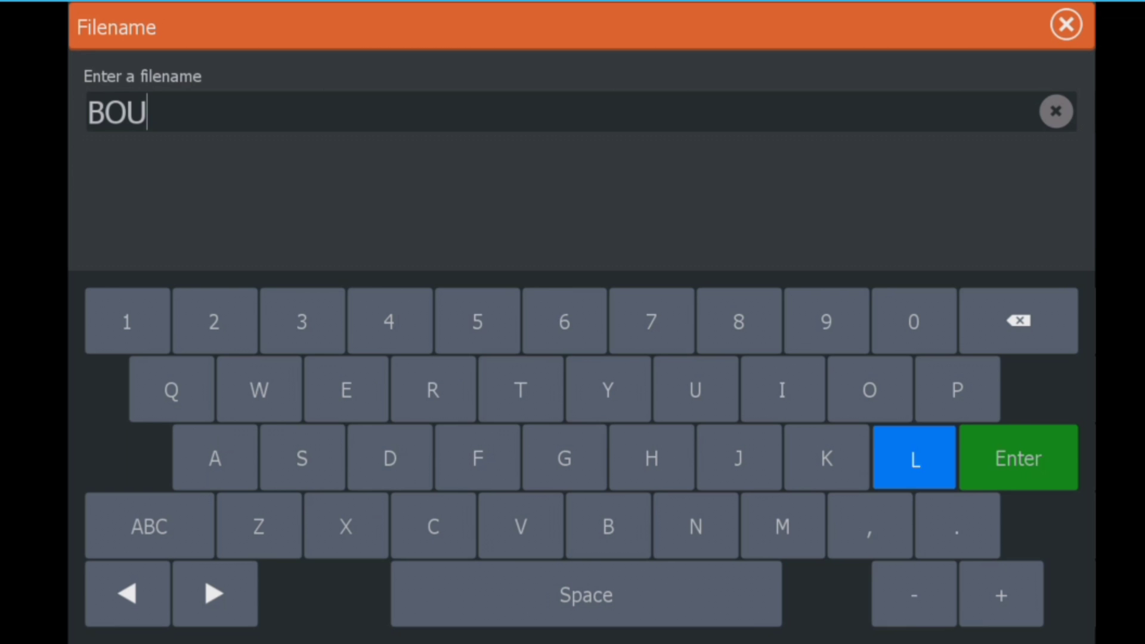
key("Return")
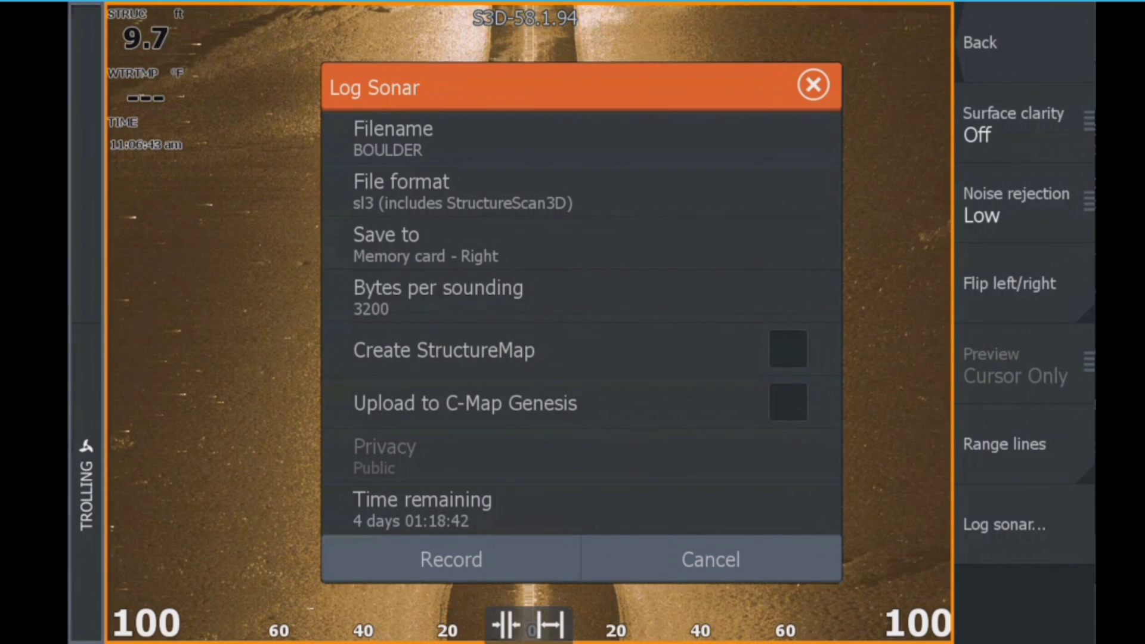
Step: Choose Memory card - Right as the log's save location and start recording the sonar
left_click(581, 243)
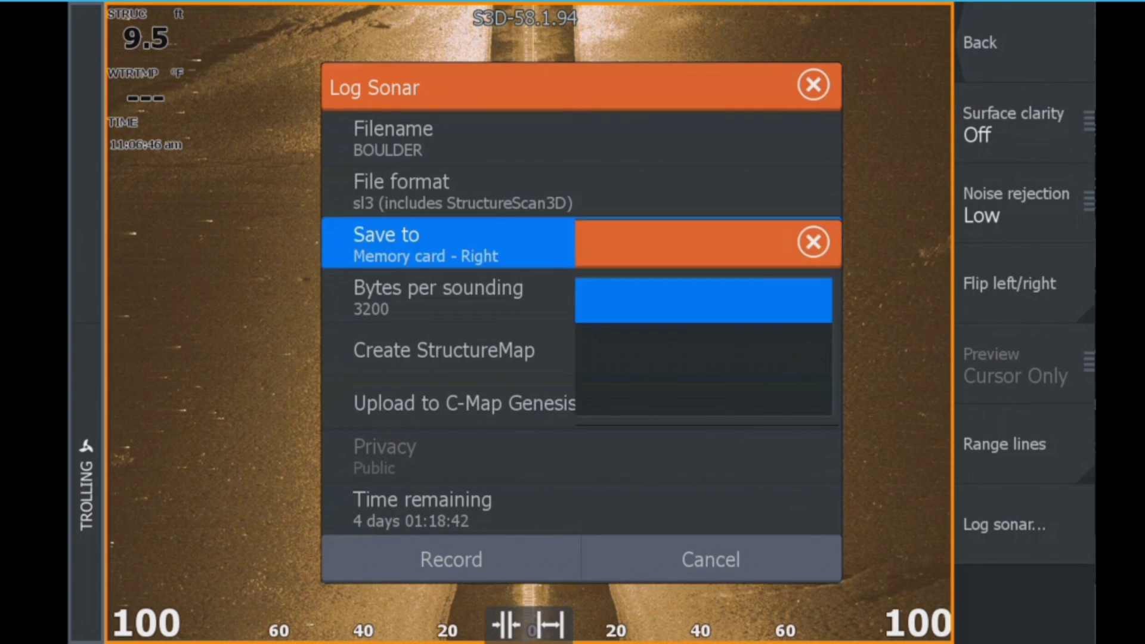
left_click(581, 301)
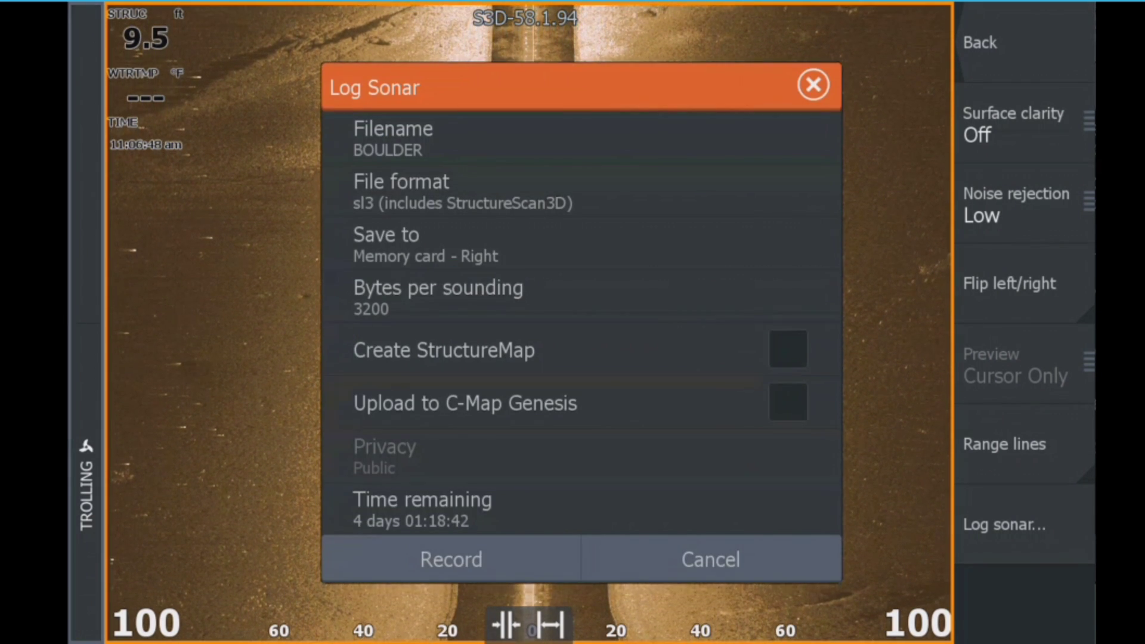
left_click(451, 559)
key("Return")
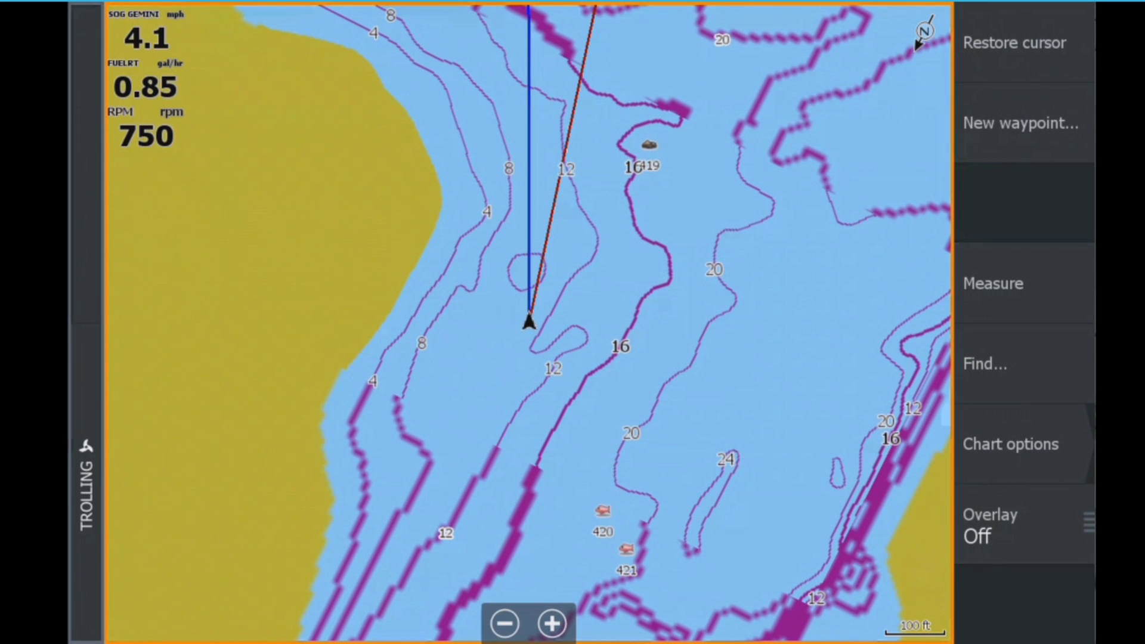
Step: Set the chart overlay to Structure and open the structure options
left_click(990, 523)
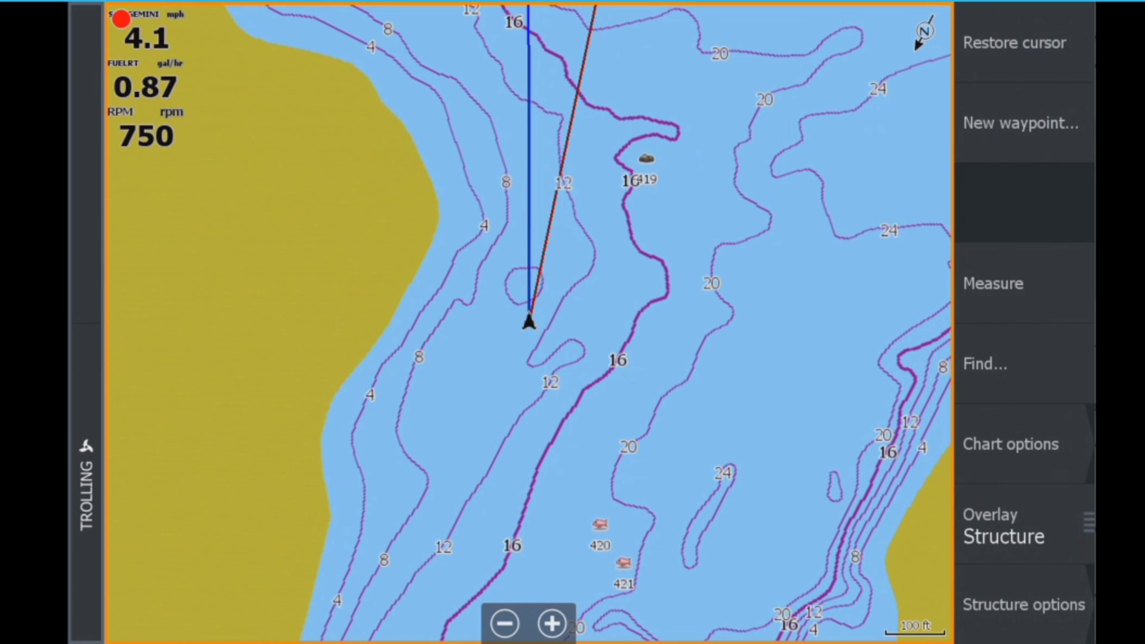
left_click(1023, 605)
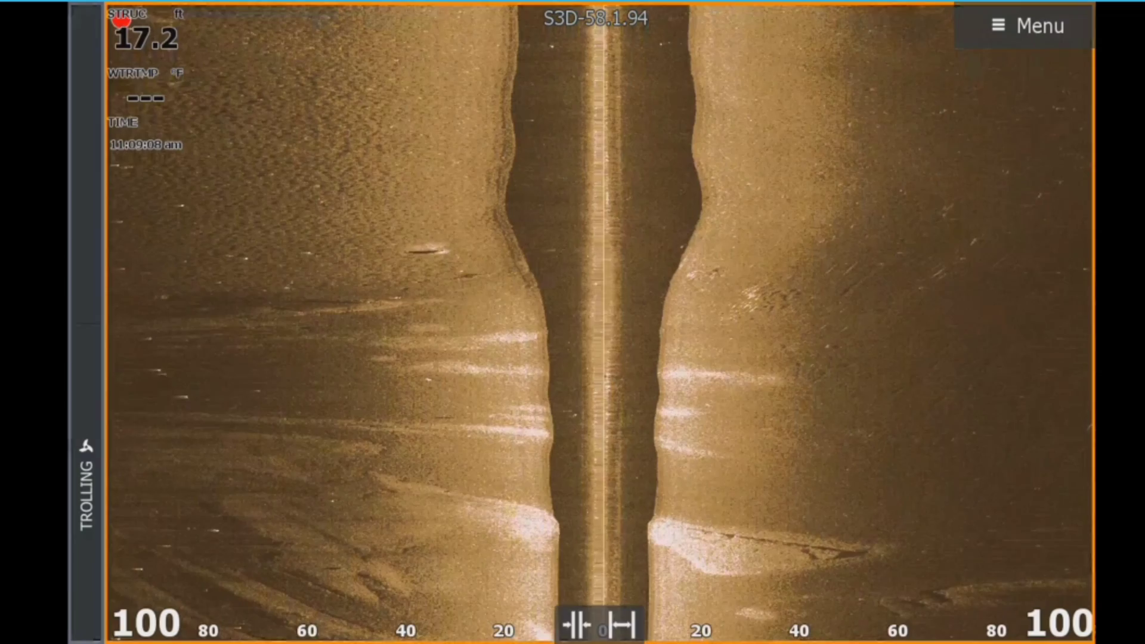
Step: Examine the live side-scan view and the chart's structure overlay while the sonar recording runs
key("Menu")
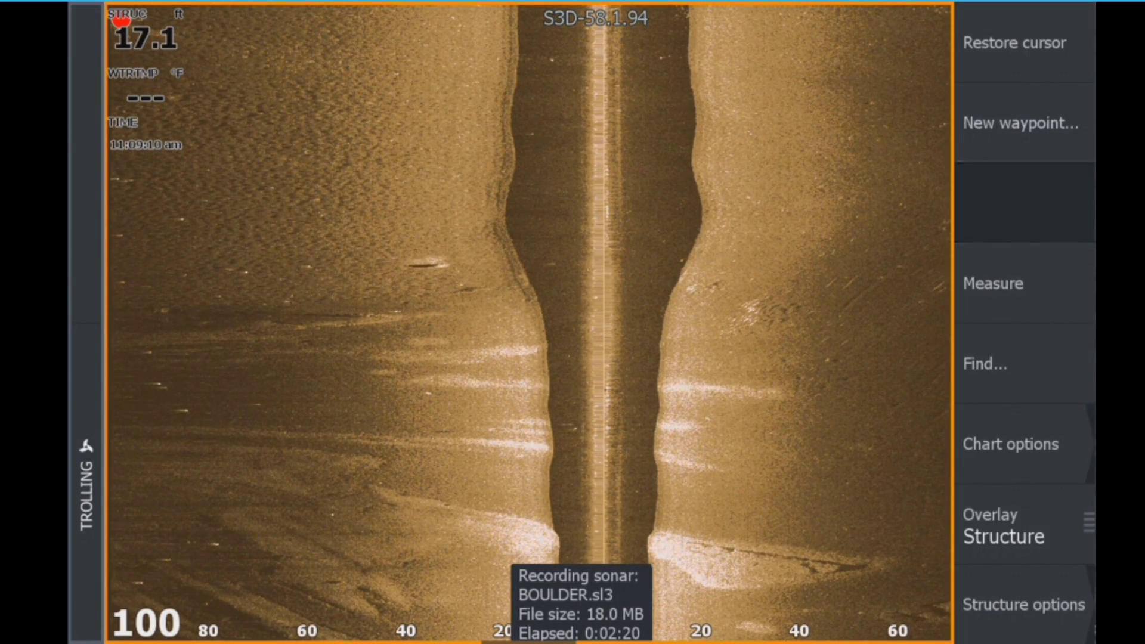
left_click(1014, 42)
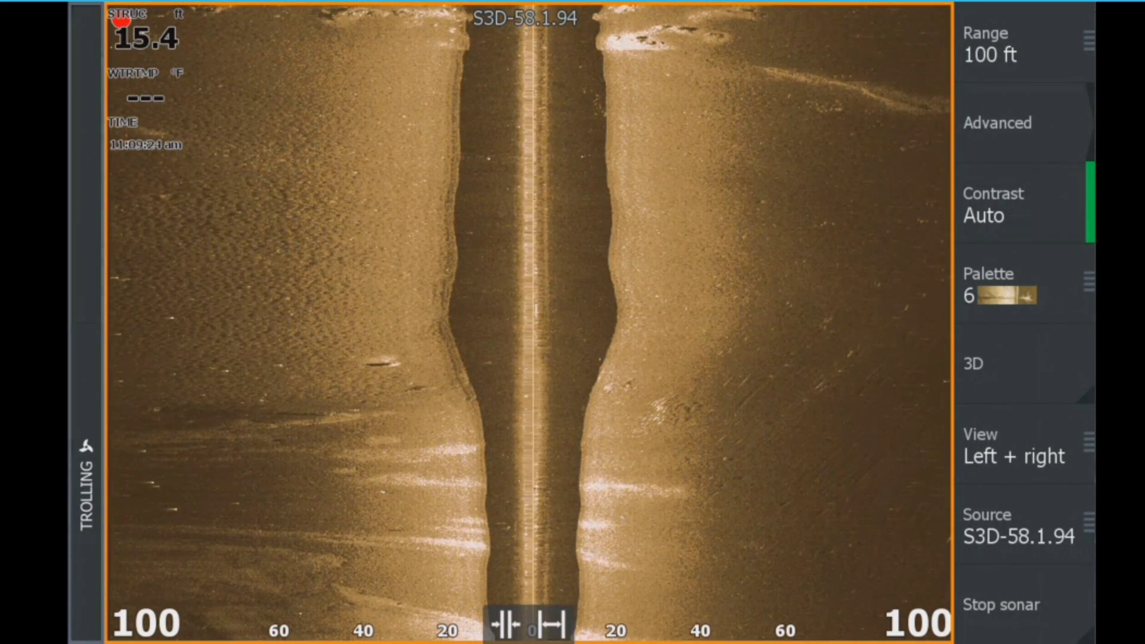
key("Home")
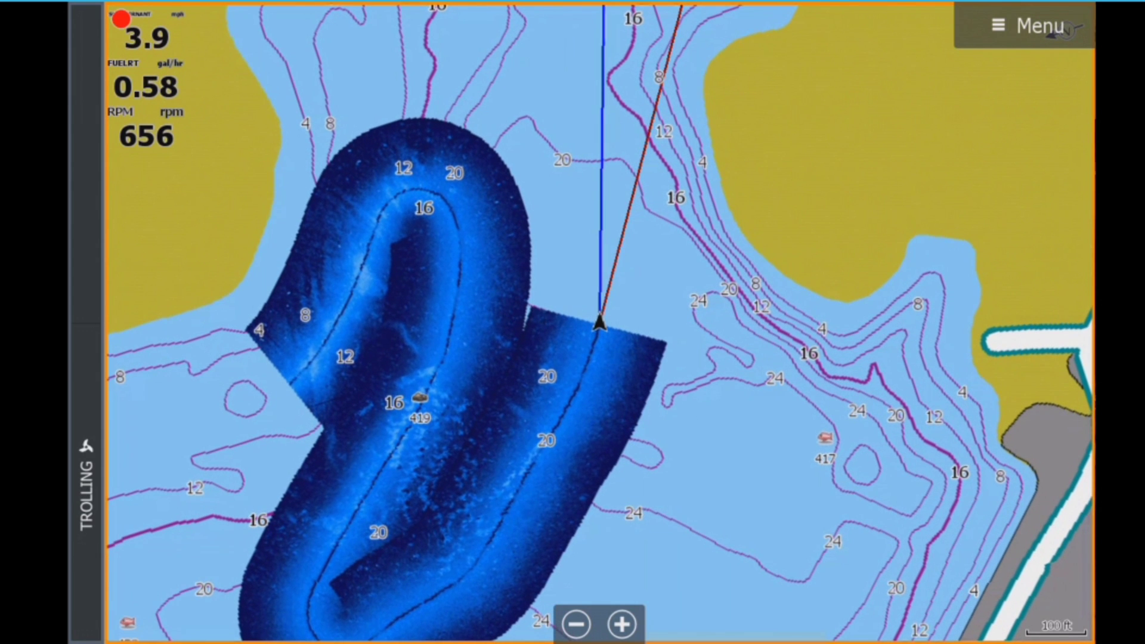
left_click(1024, 26)
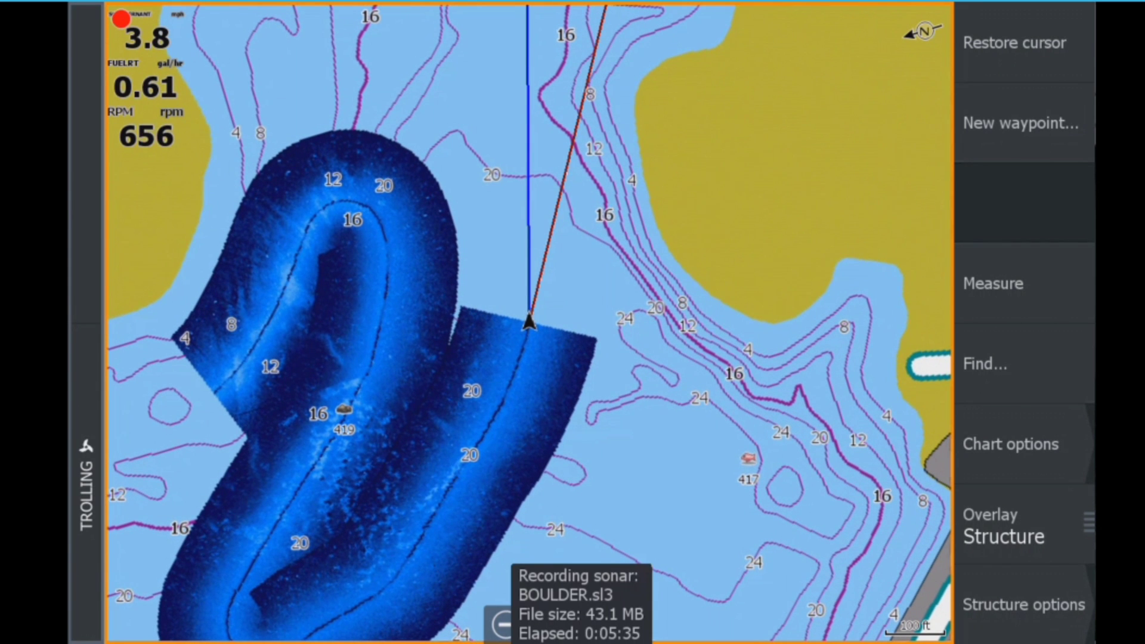
scroll(1024, 322, "down", 2)
scroll(1024, 322, "up", 1)
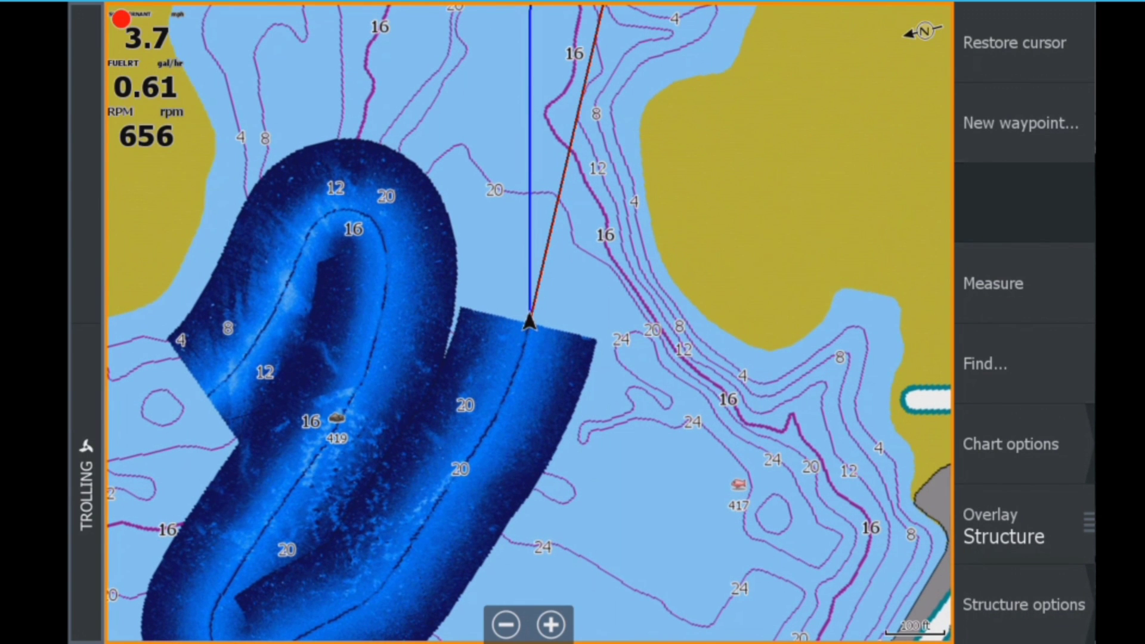
Step: Return to the structure view's advanced options and stop the BOULDER sonar log recording
key("Page_Down")
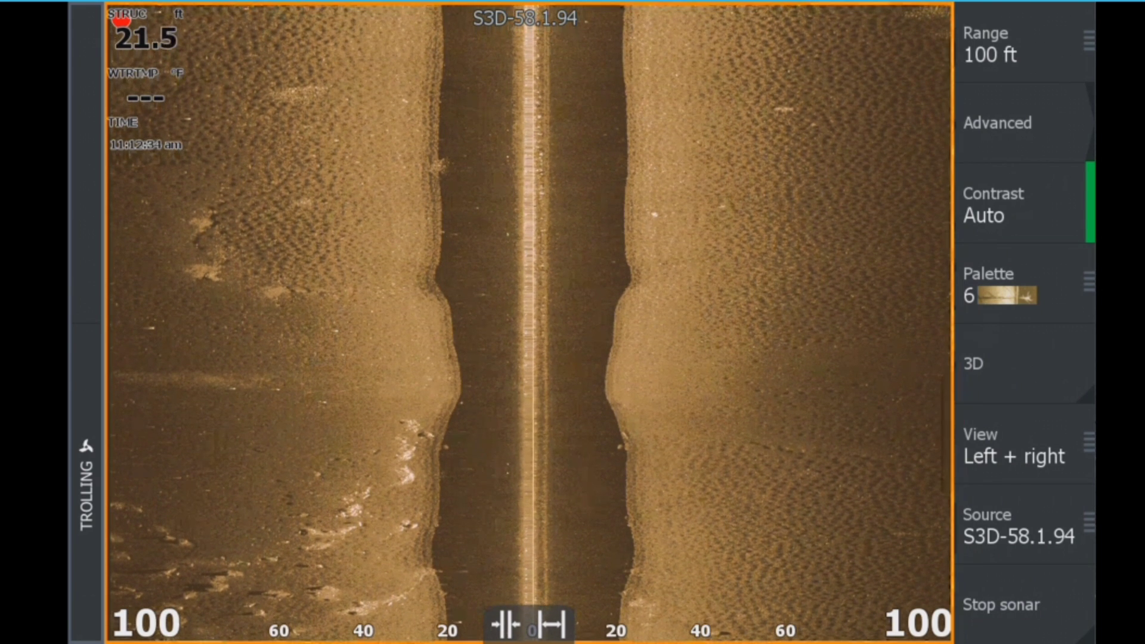
key("Return")
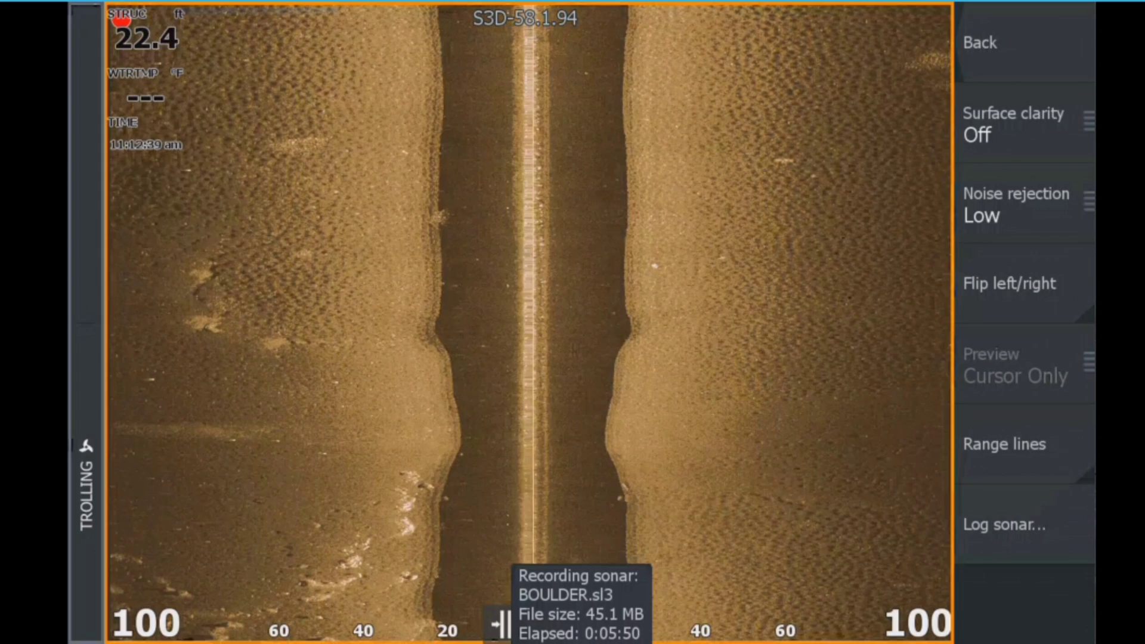
left_click(1025, 524)
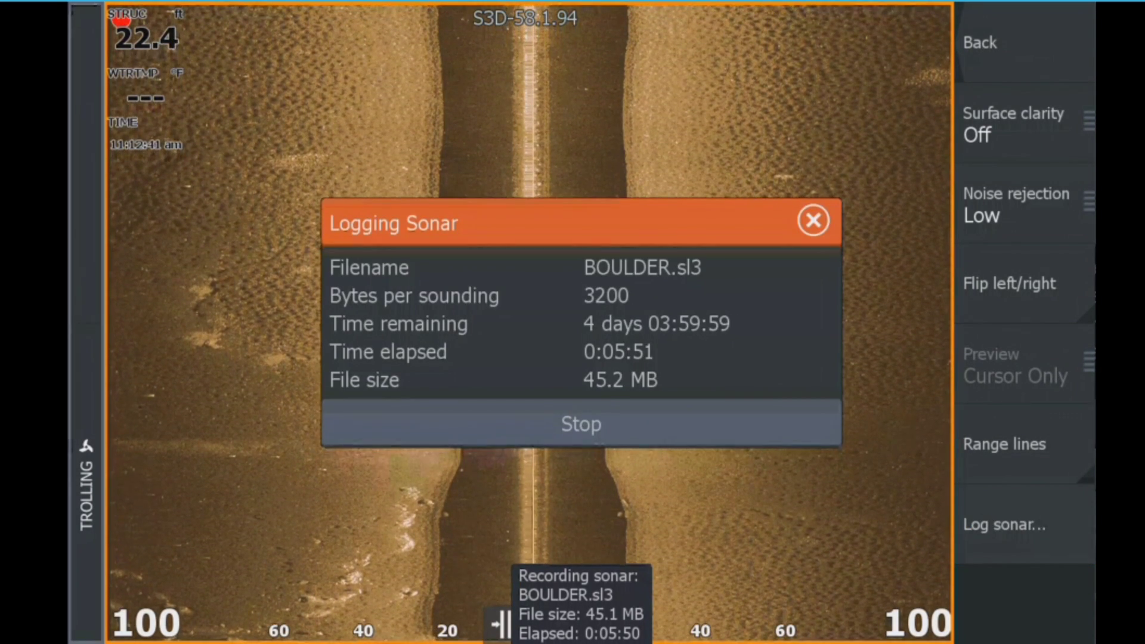
left_click(580, 424)
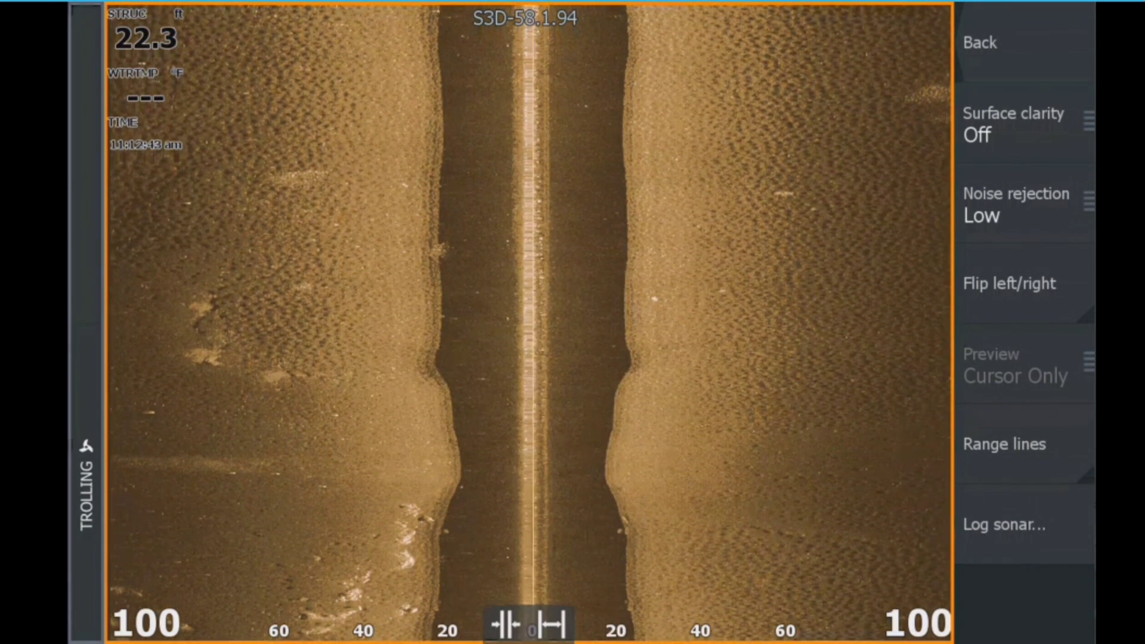
Step: Browse the files on Memory card - Right and open the details of BOULDER.sl3
key("Home")
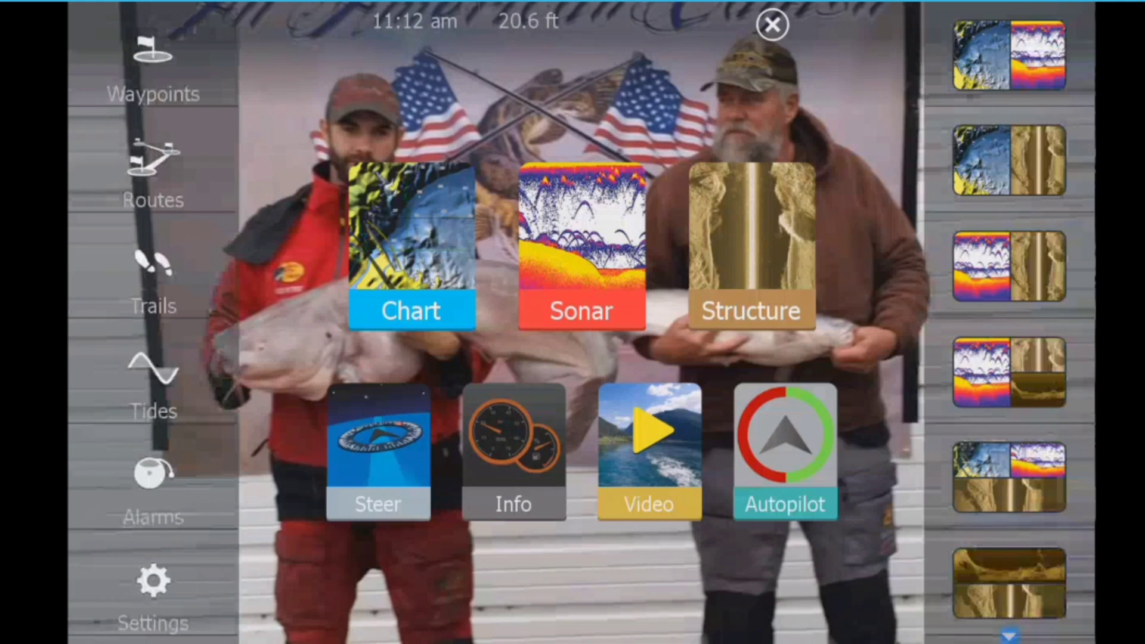
left_click_drag(152, 597, 153, 77)
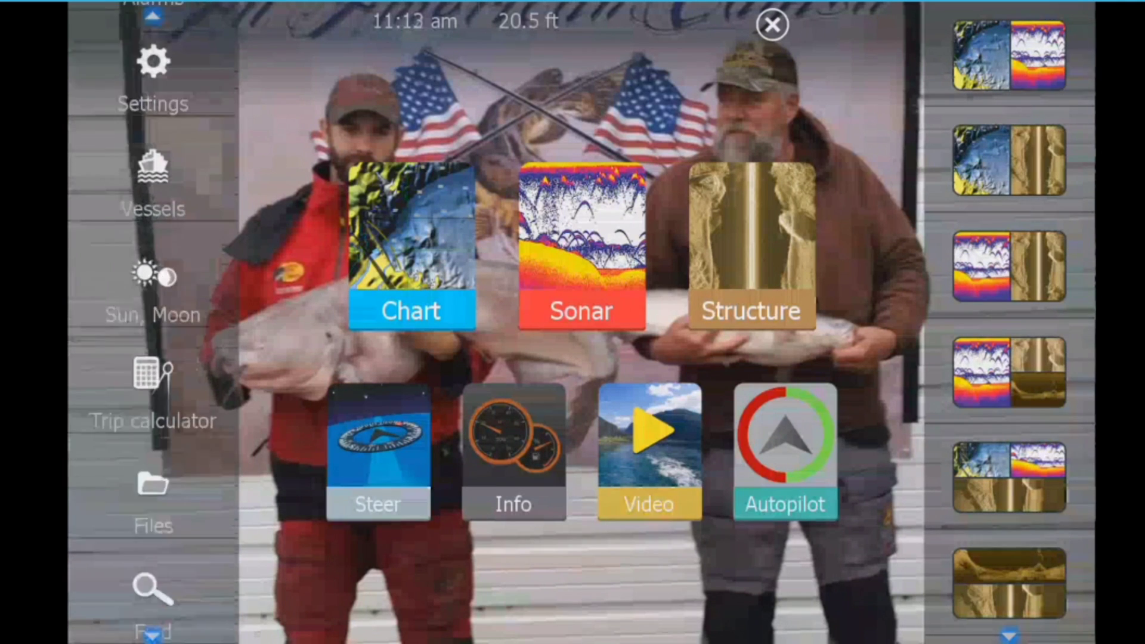
left_click(154, 501)
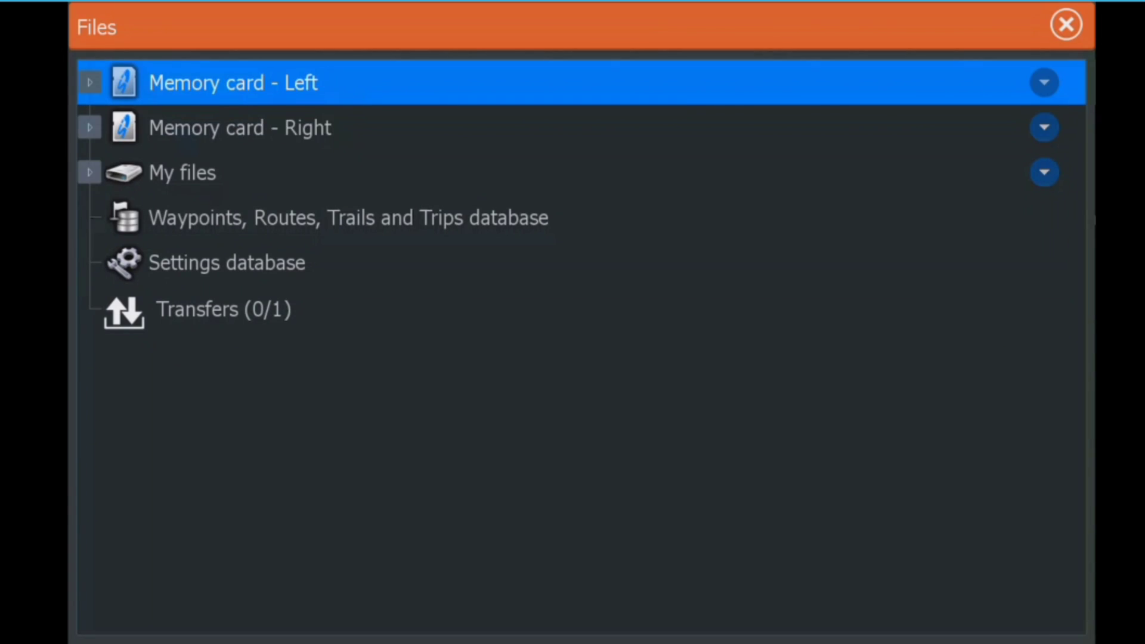
left_click(90, 128)
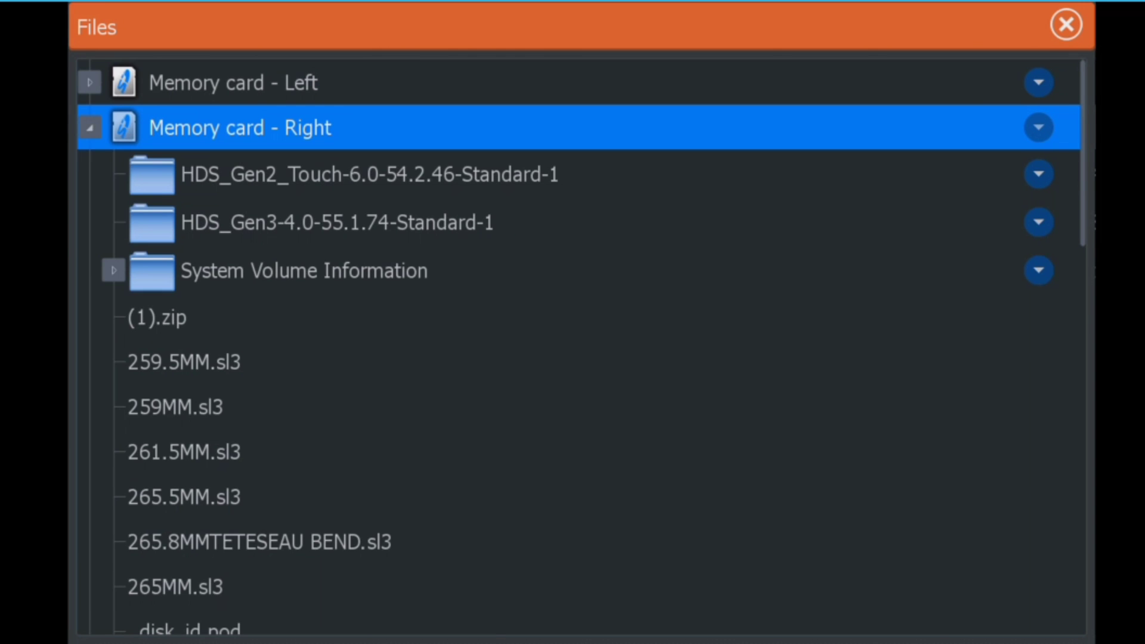
left_click_drag(578, 586, 578, 246)
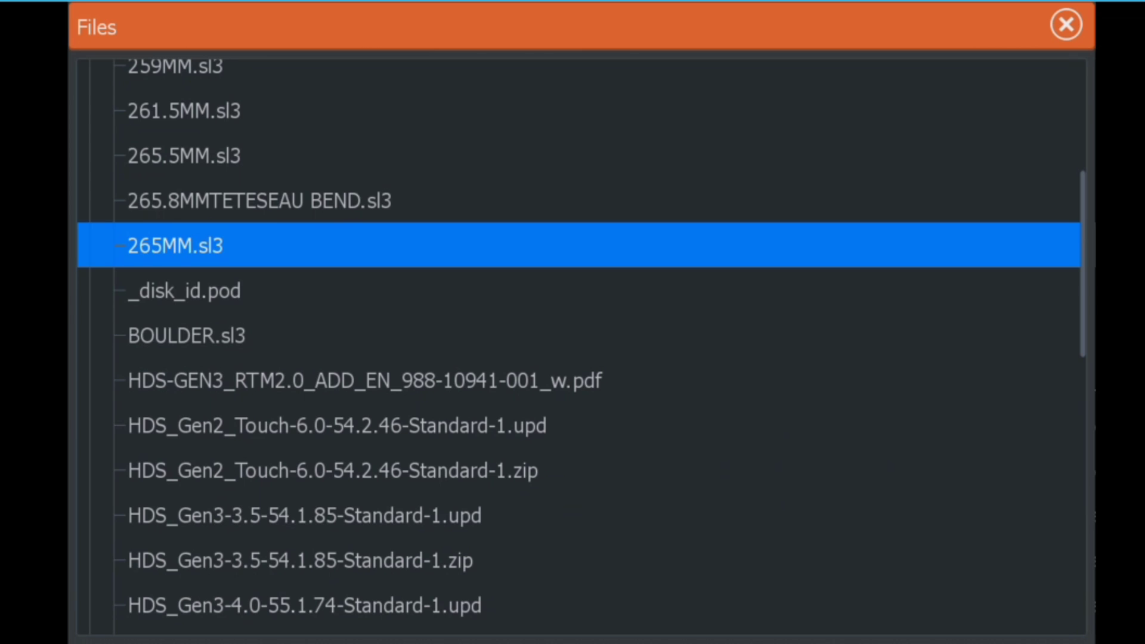
left_click(186, 336)
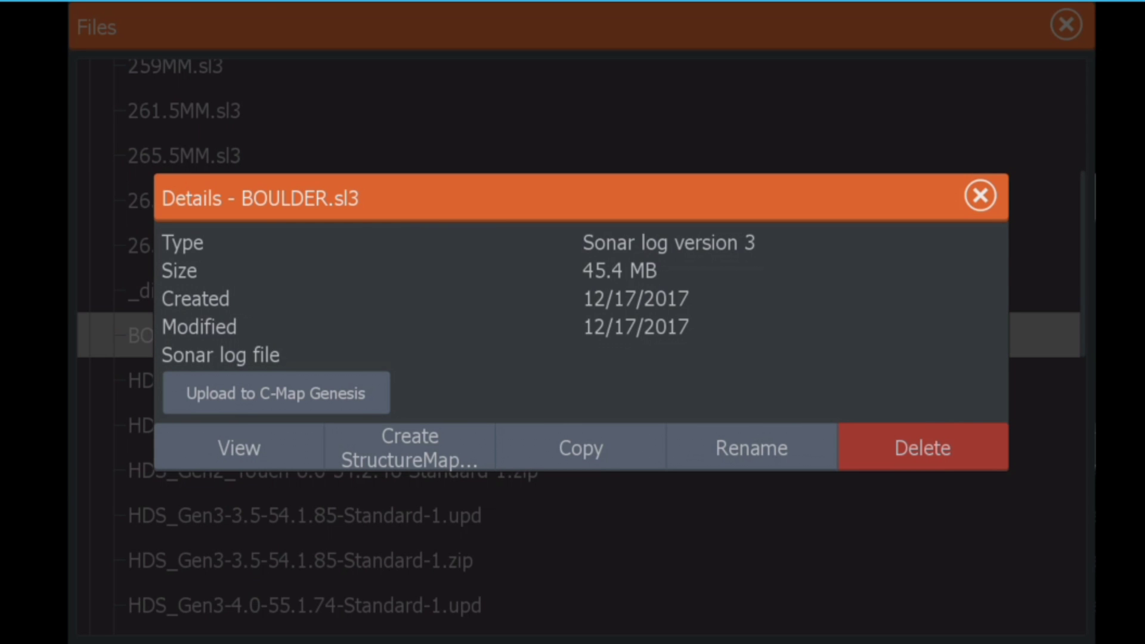
Step: Start a StructureMap conversion of the log with High Resolution on, saving to Memory card - Right
left_click(410, 448)
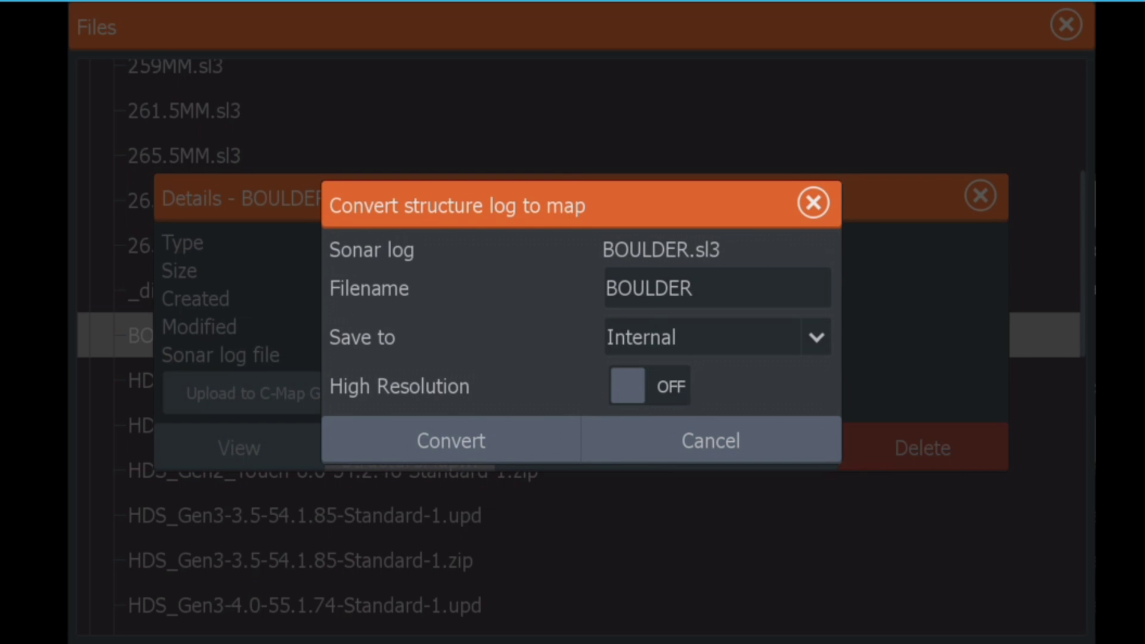
left_click(649, 386)
left_click(716, 337)
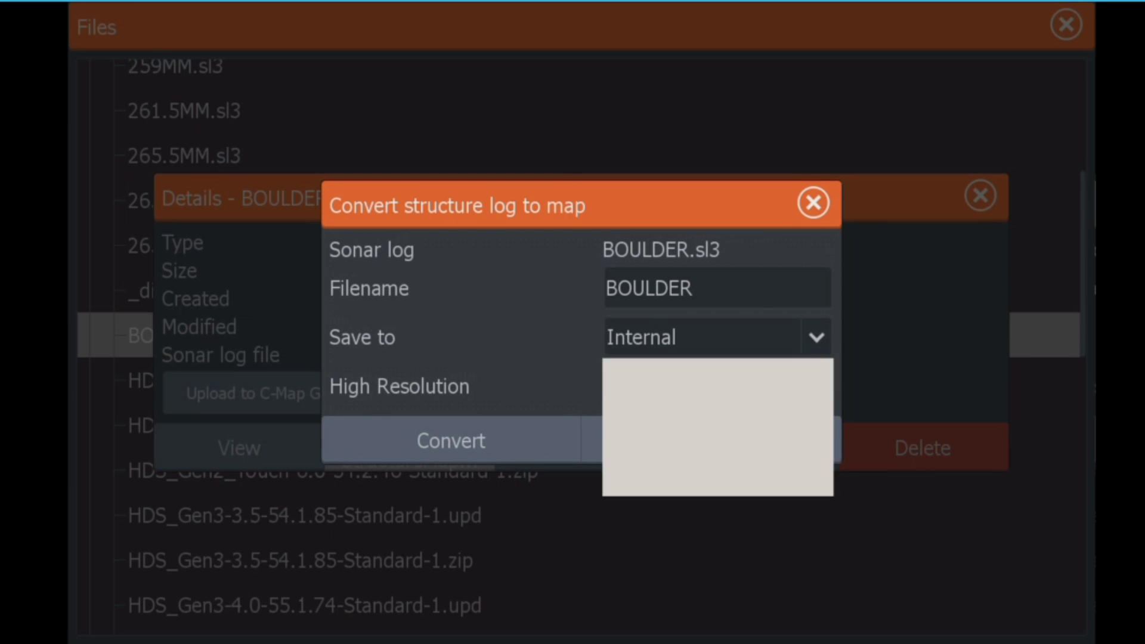
left_click(717, 428)
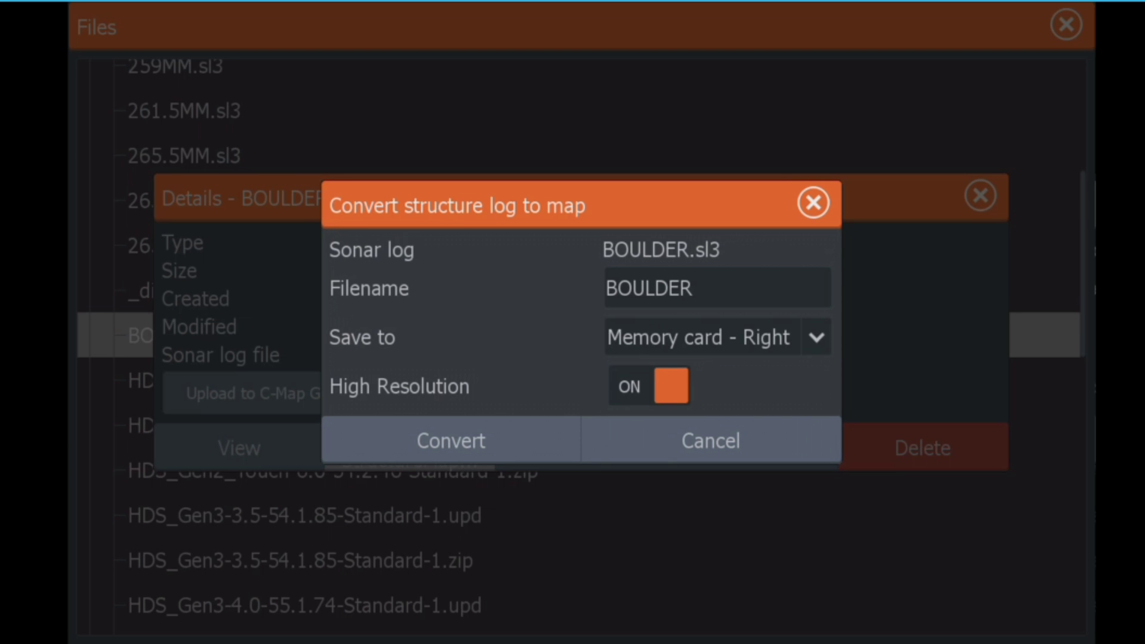
Step: Name the StructureMap file BOULDER SMAP and convert the log
left_click(716, 288)
left_click(586, 594)
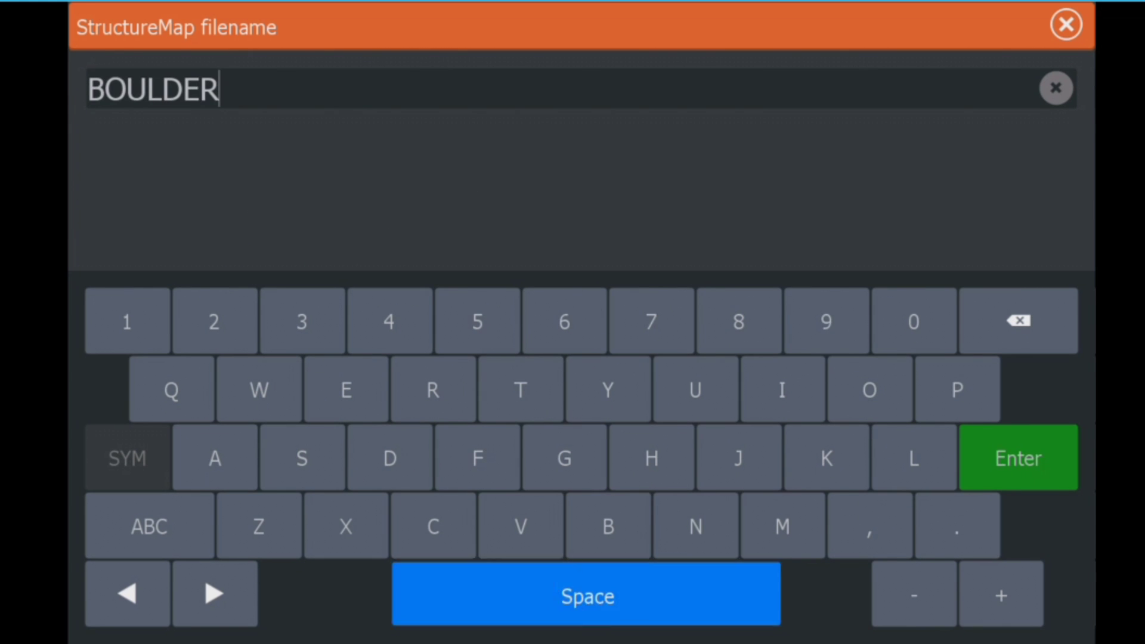
left_click(302, 458)
left_click(783, 526)
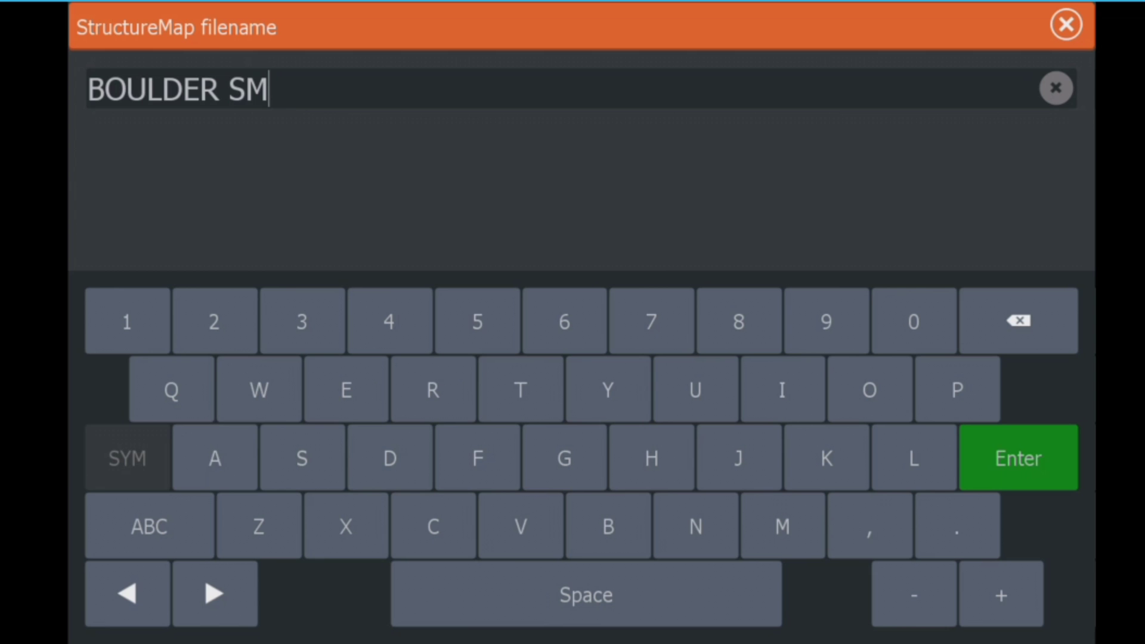
left_click(215, 458)
left_click(957, 389)
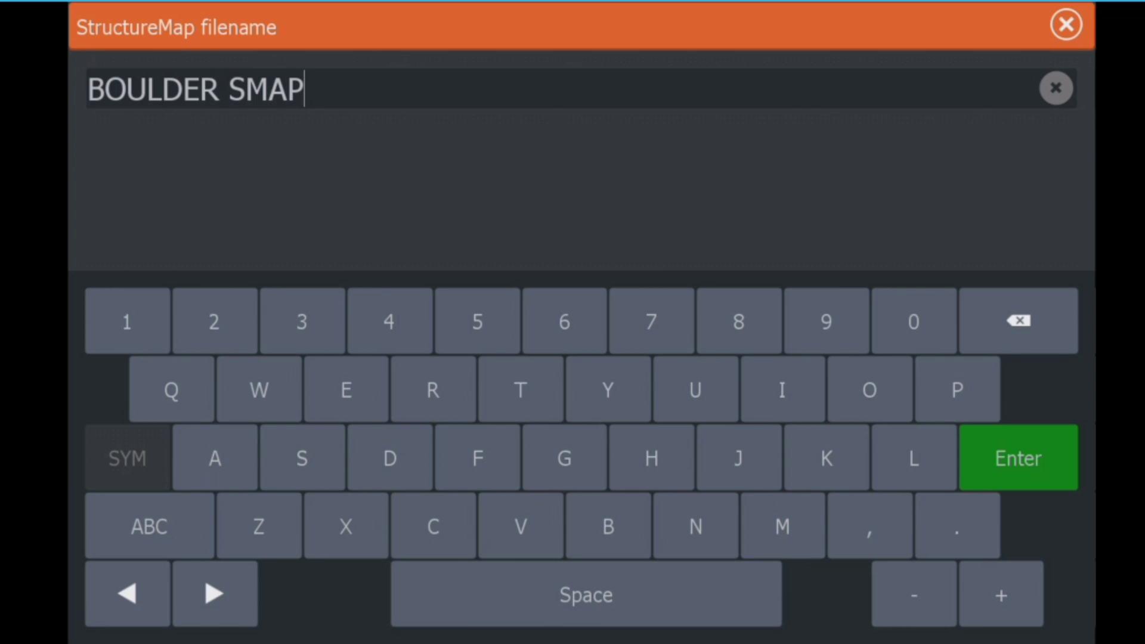
left_click(1018, 458)
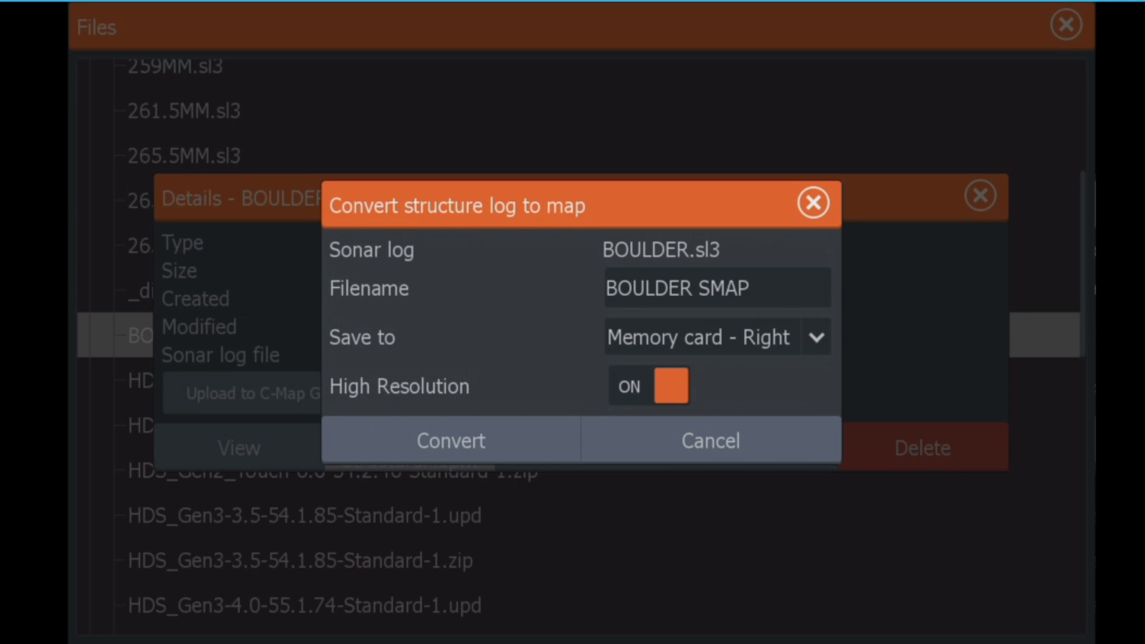
left_click(451, 440)
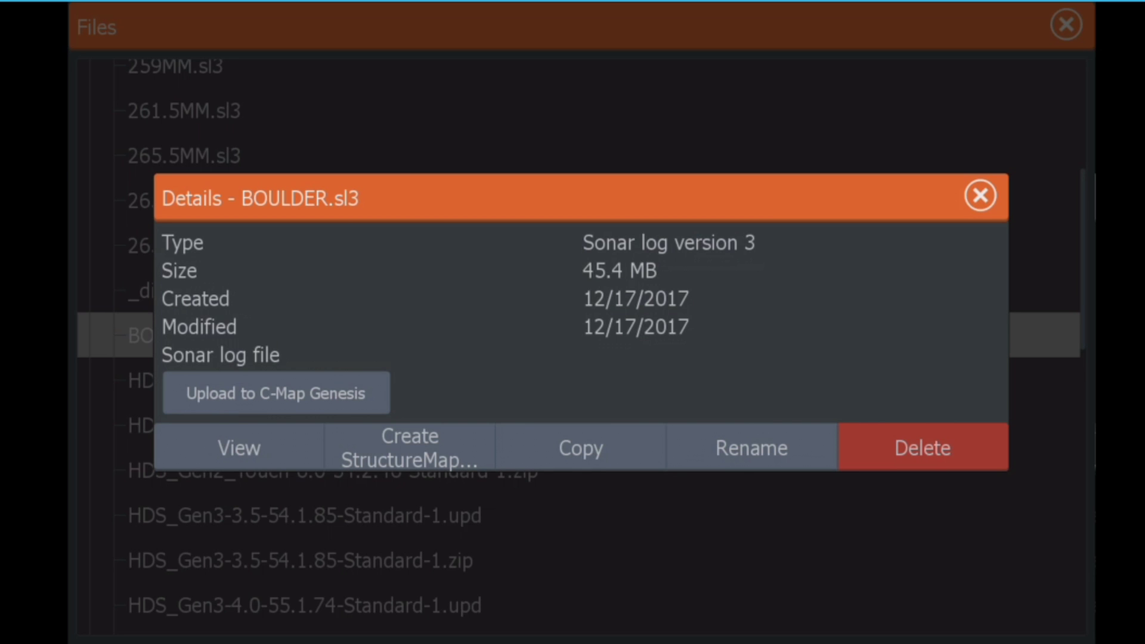
Step: Leave the log file details and open the source choices for the chart's structure overlay
key("Escape")
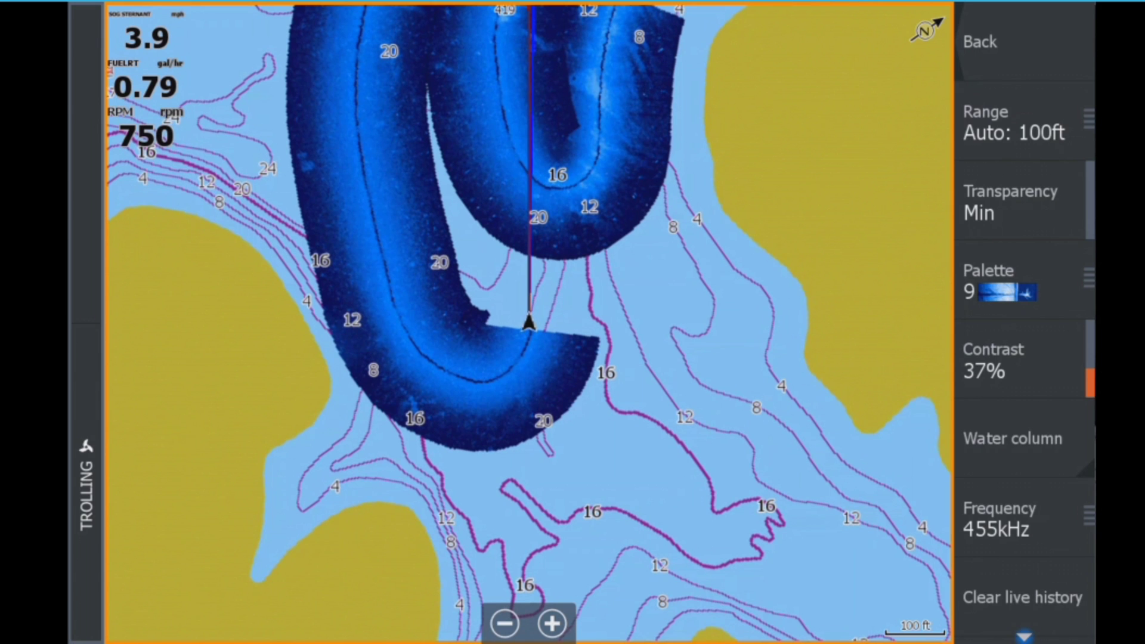
scroll(1025, 322, "down", 3)
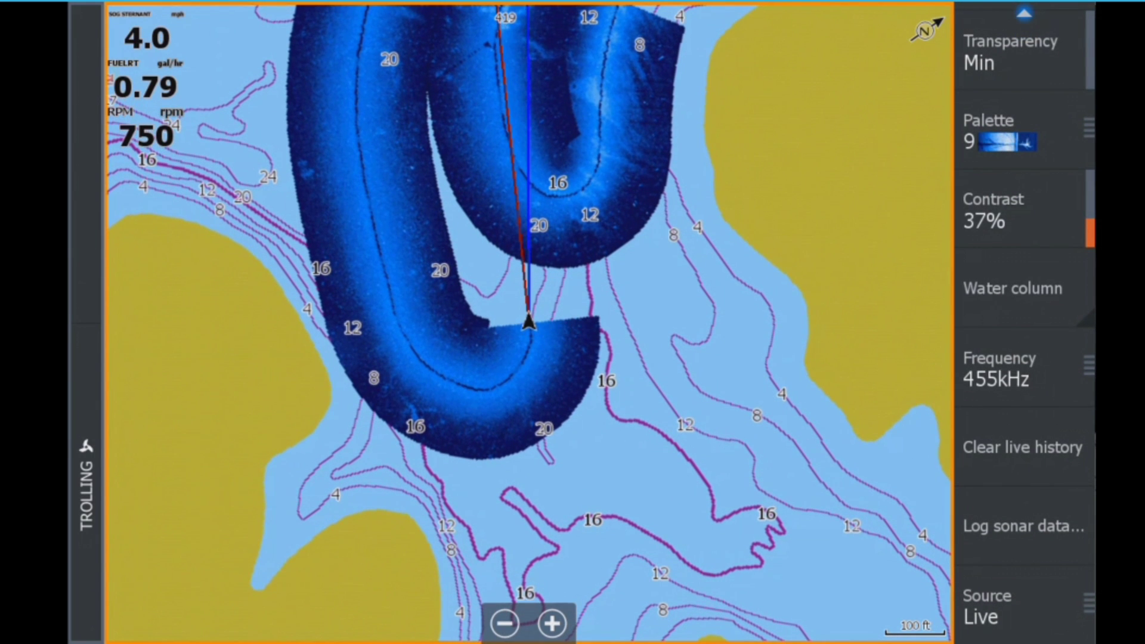
left_click(1024, 605)
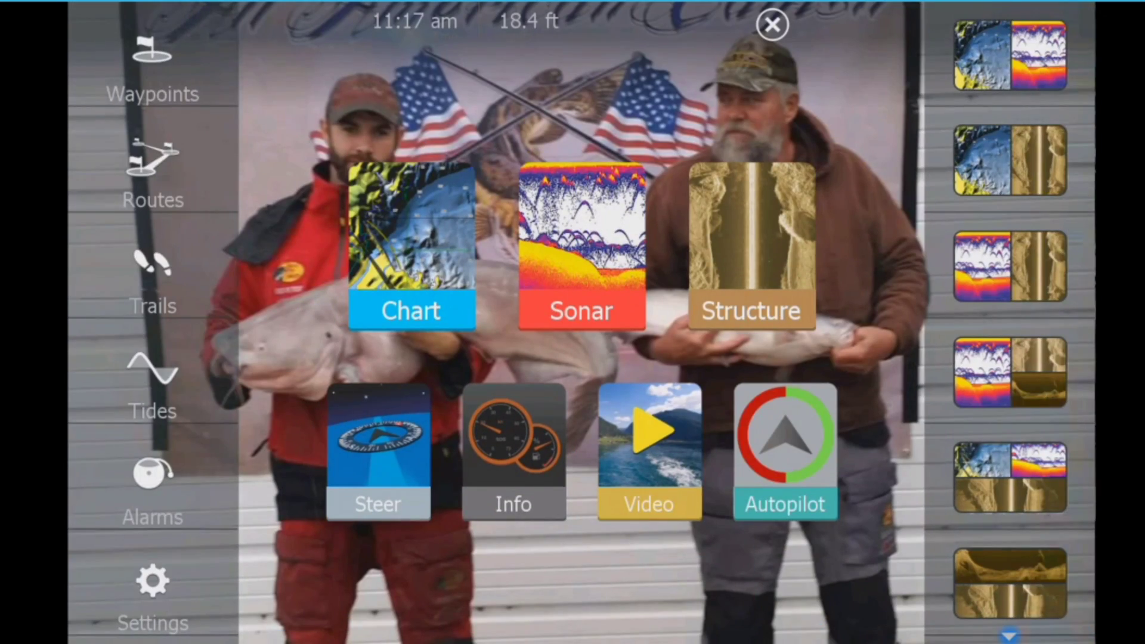
Step: Turn on range rings in the chart settings and return to the chart with the structure overlay
key("Return")
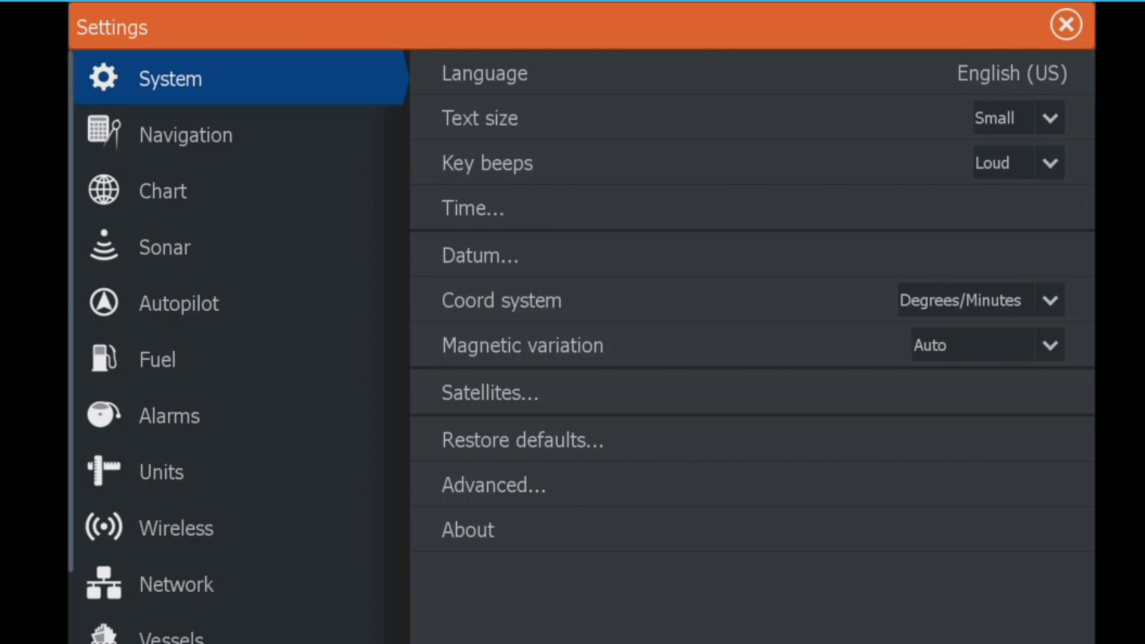
left_click(163, 190)
left_click(1020, 165)
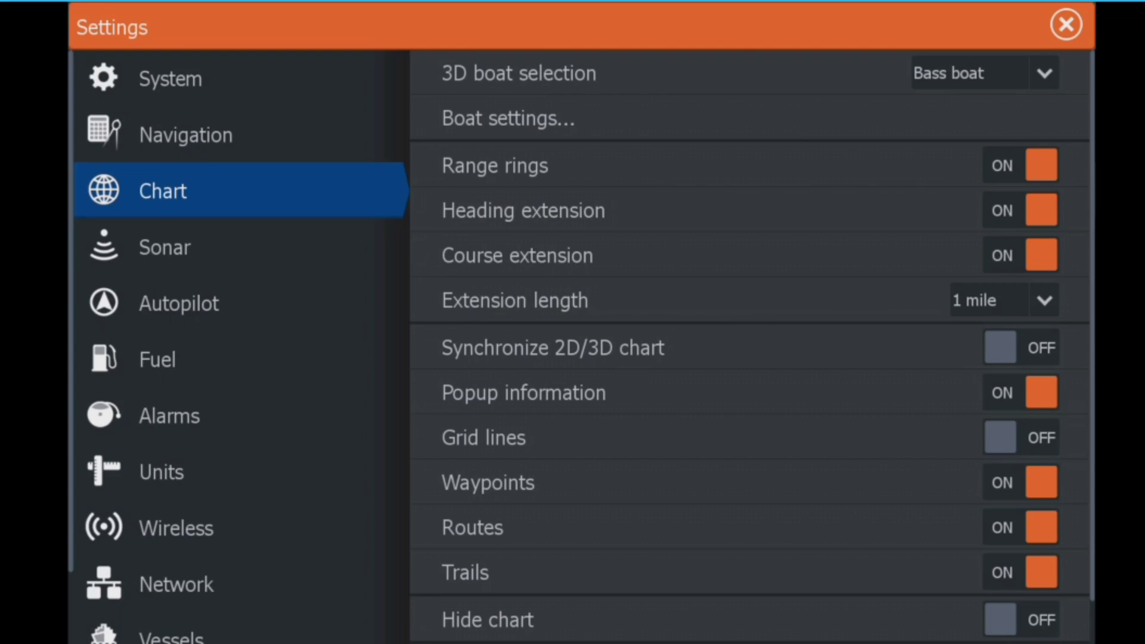
left_click(1066, 25)
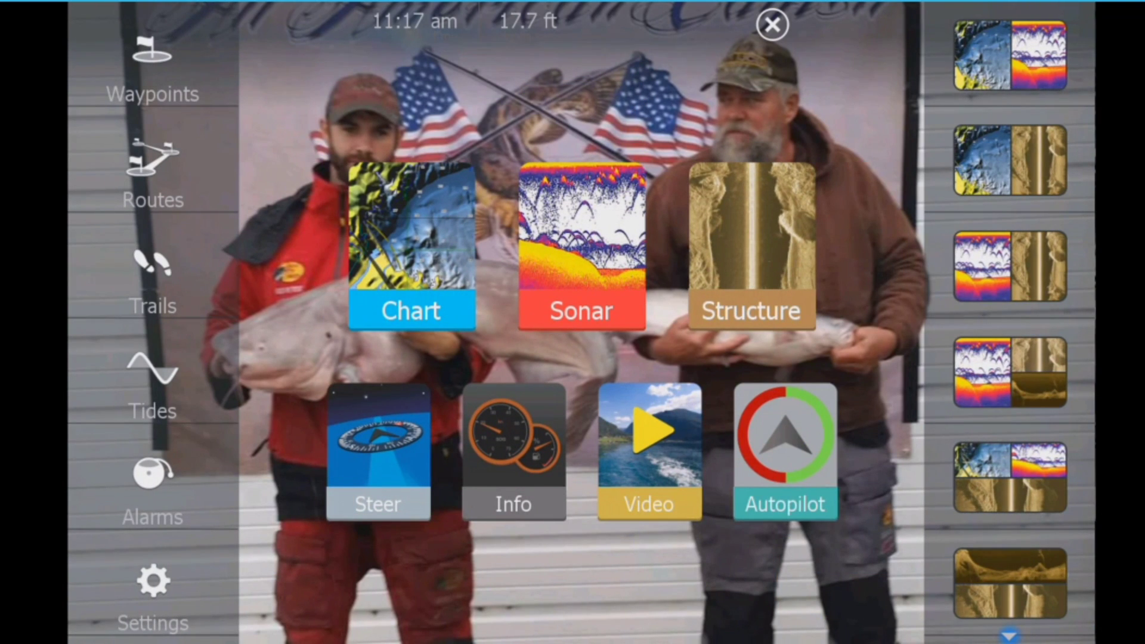
left_click(772, 25)
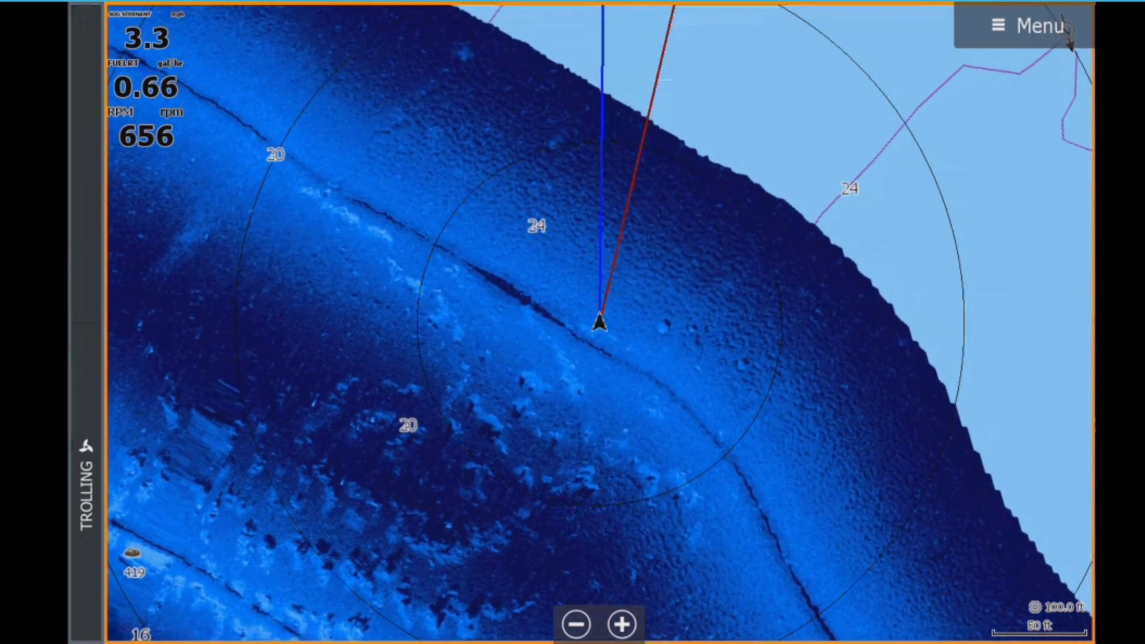
scroll(599, 322, "down", 2)
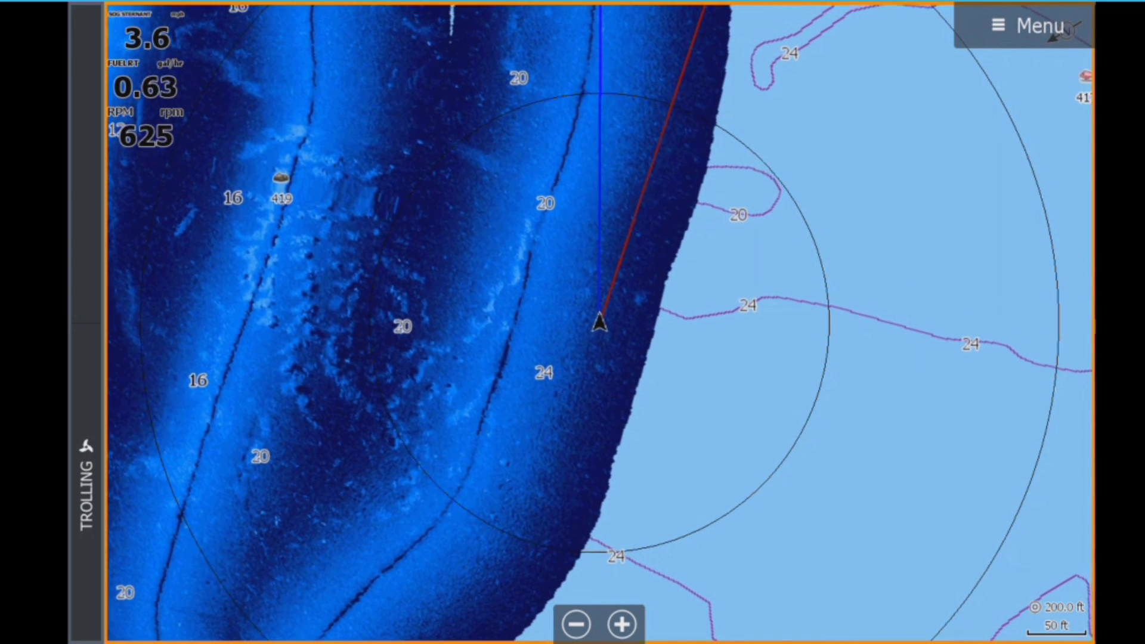
Step: Switch to the combined page showing chart, sonar and structure, and leave its structure options closed
key("Home")
left_click(1010, 477)
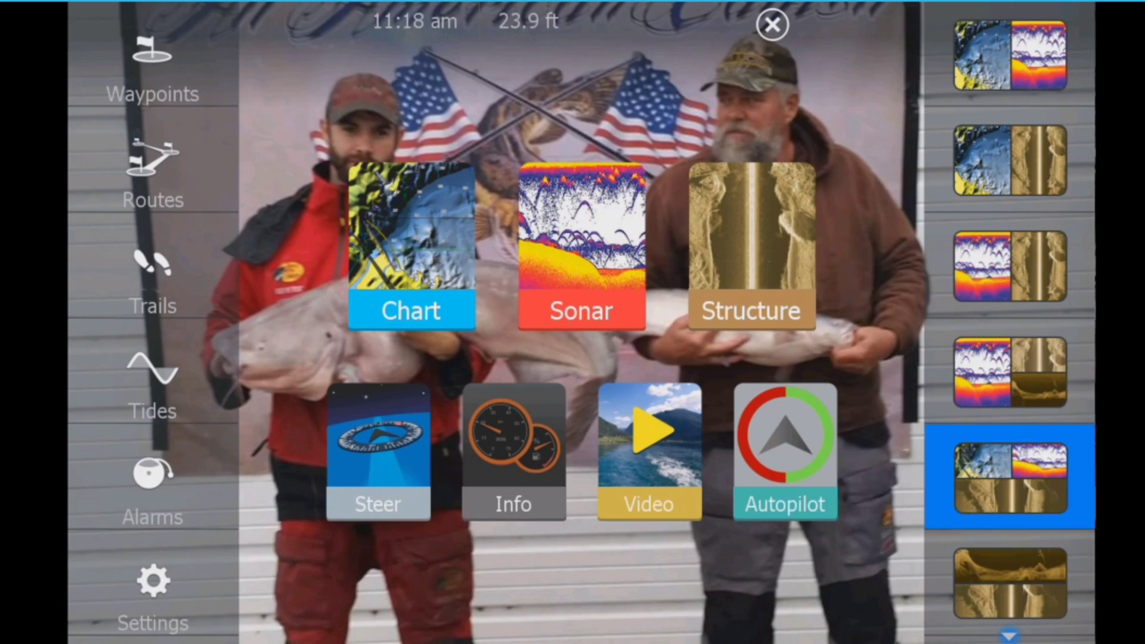
key("Menu")
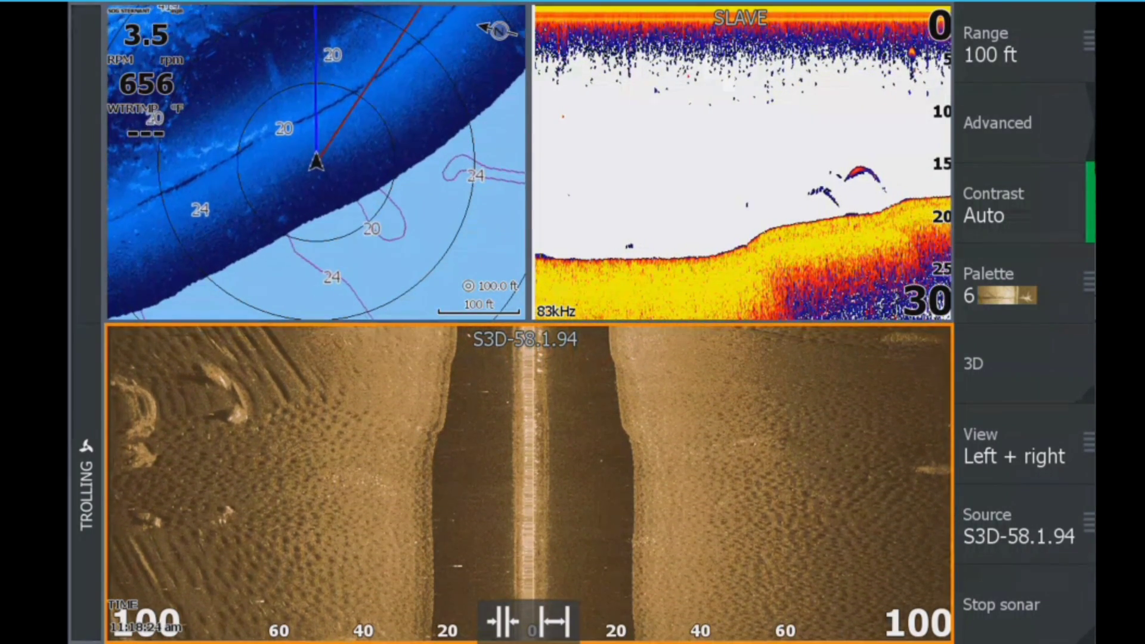
key("Escape")
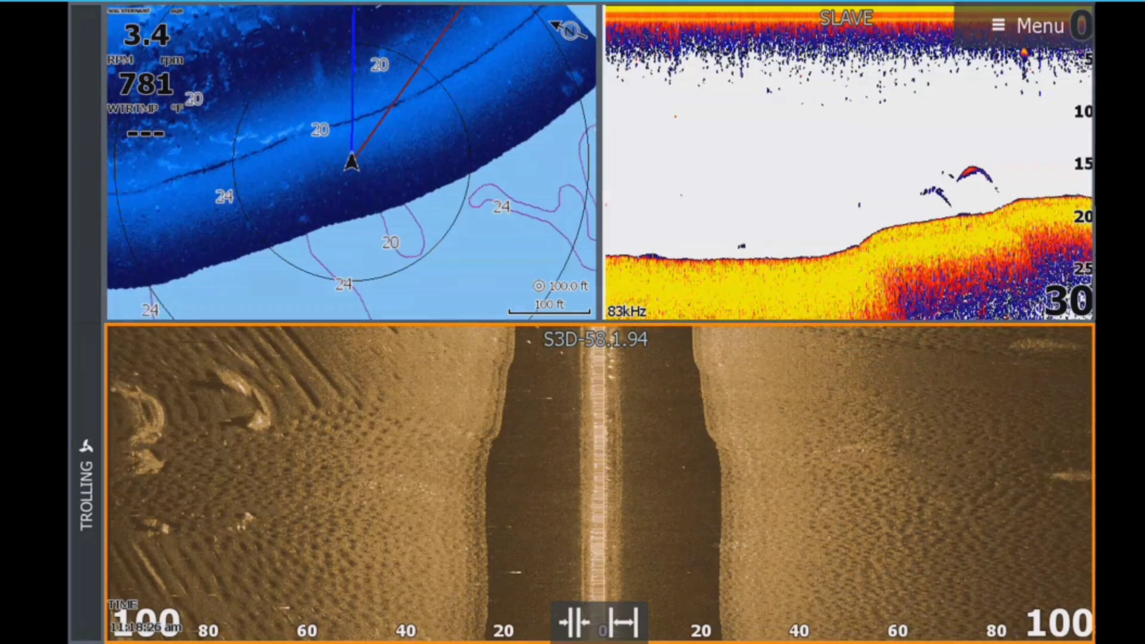